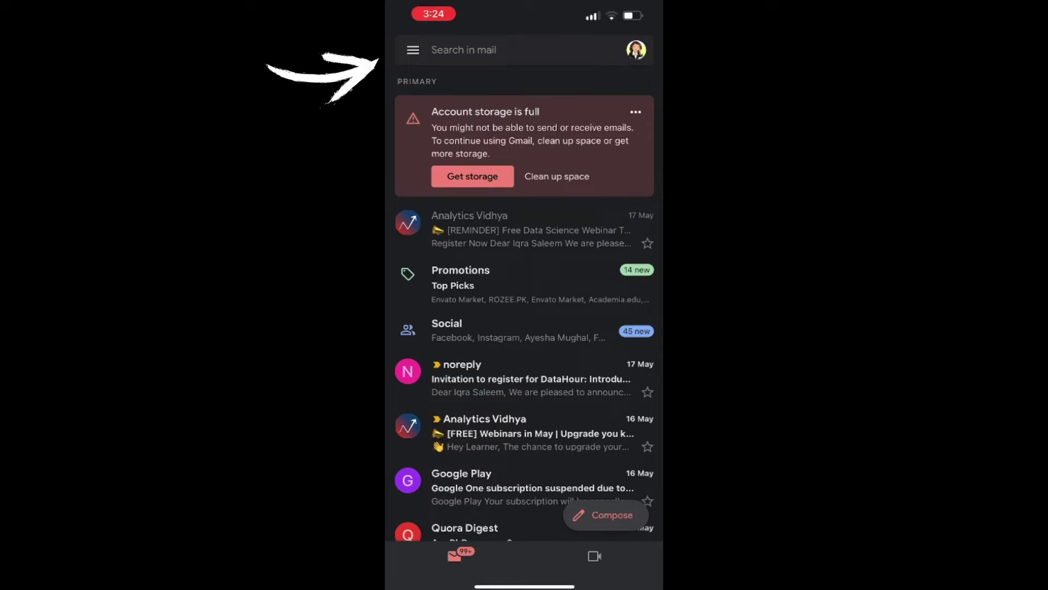
- Go to Gmail's Settings through the side menu
click(413, 50)
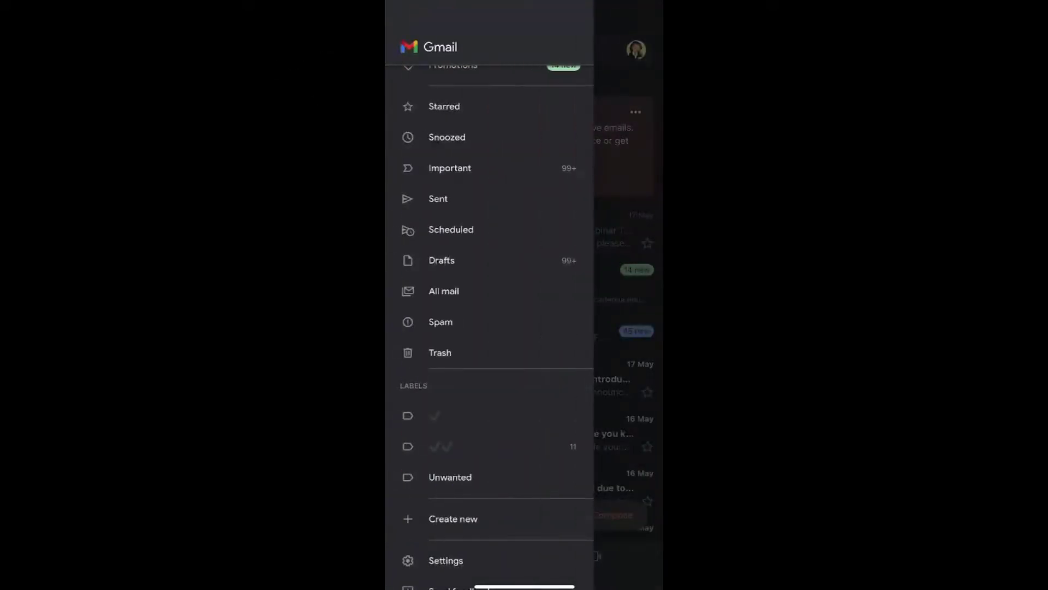
scroll(489, 328, up, 2)
scroll(488, 329, down, 3)
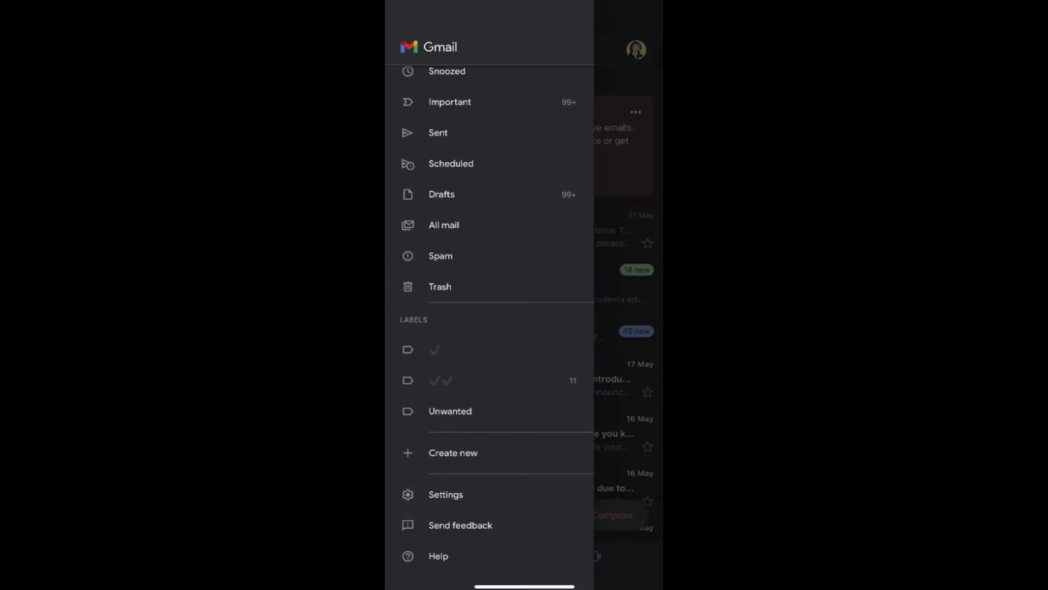
click(446, 494)
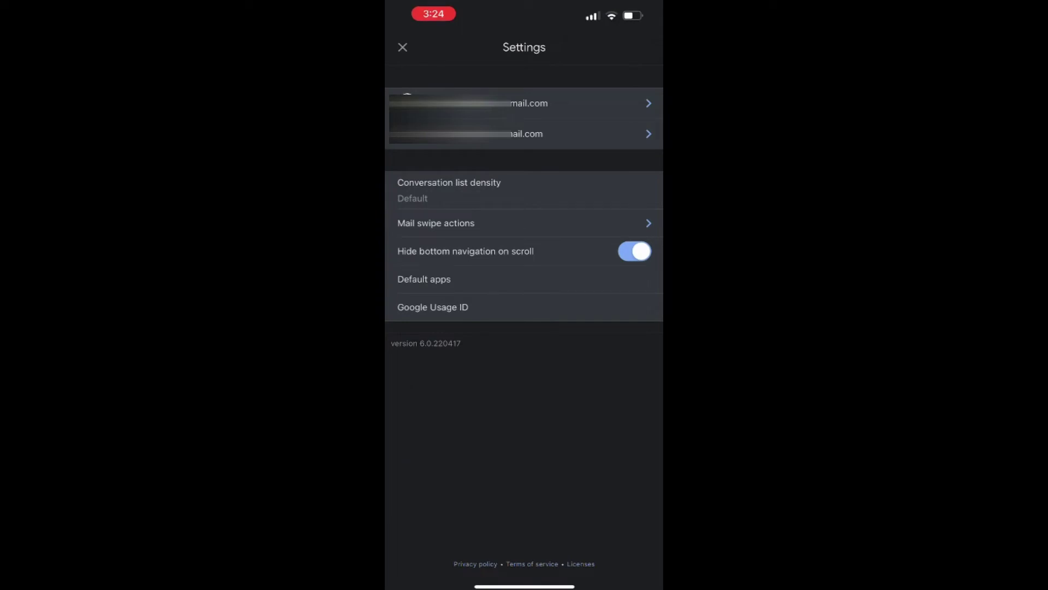
- Go to the signed-in account's Google Account Security section for the password prompt
click(525, 103)
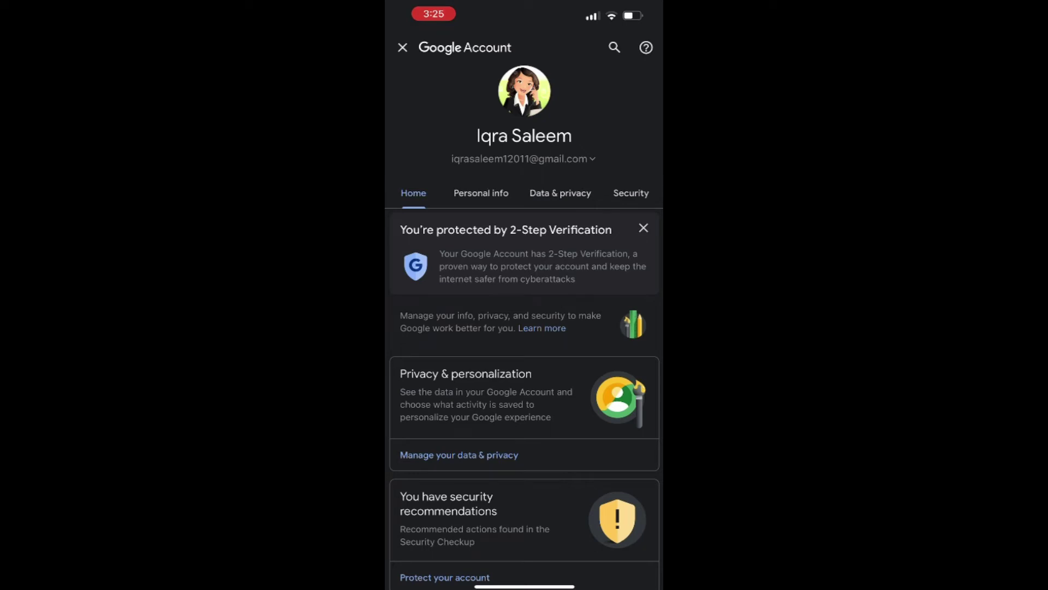
click(631, 193)
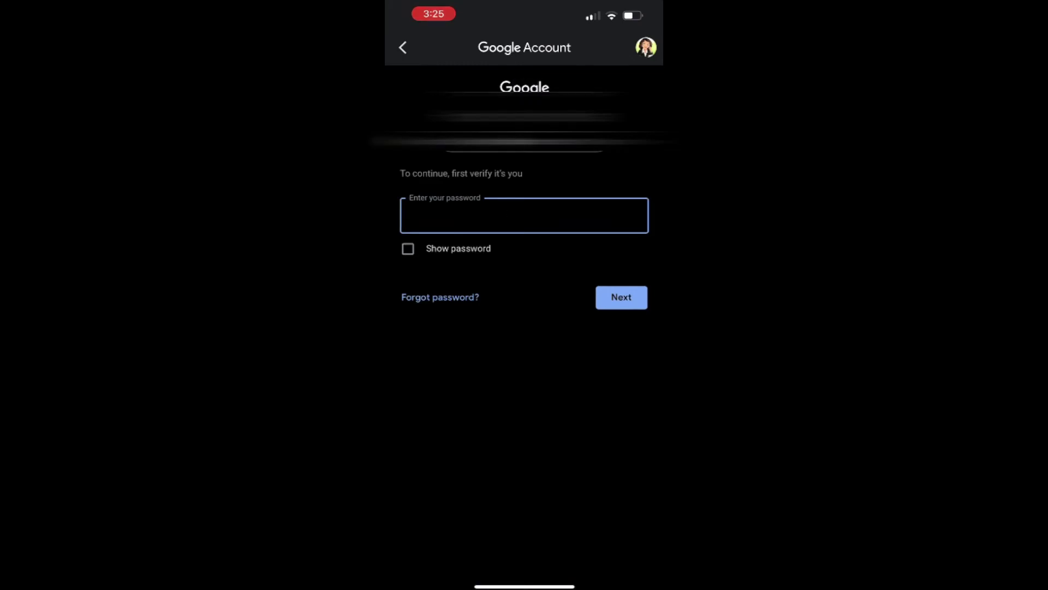
- Verify with the current password, enter a Strong new password, then confirm it
key(Return)
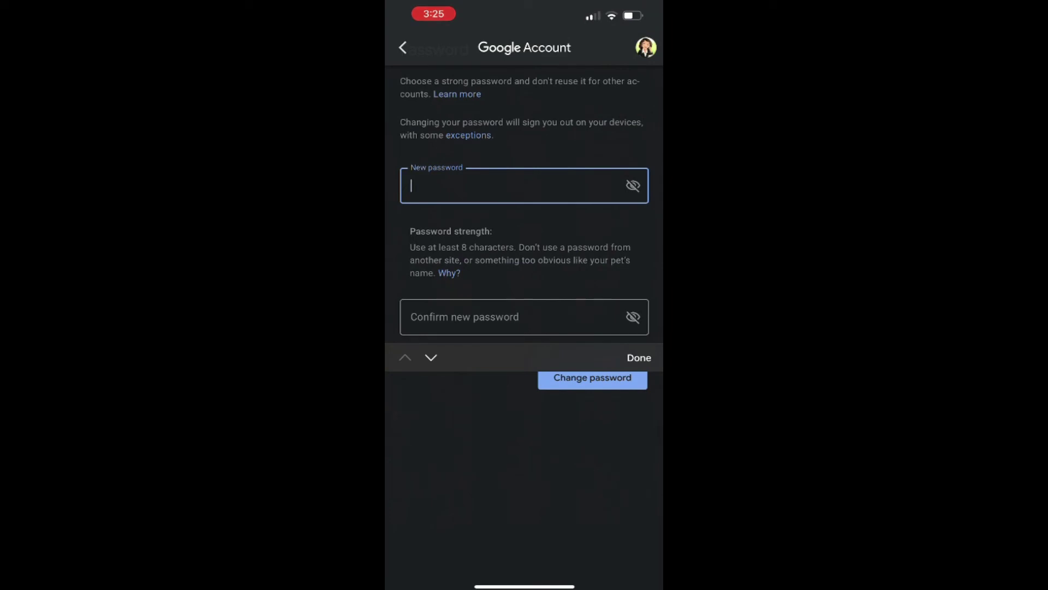
text(a)
text(a)
key(BackSpace)
key(BackSpace)
text(••••••••)
text(•••••••••••••)
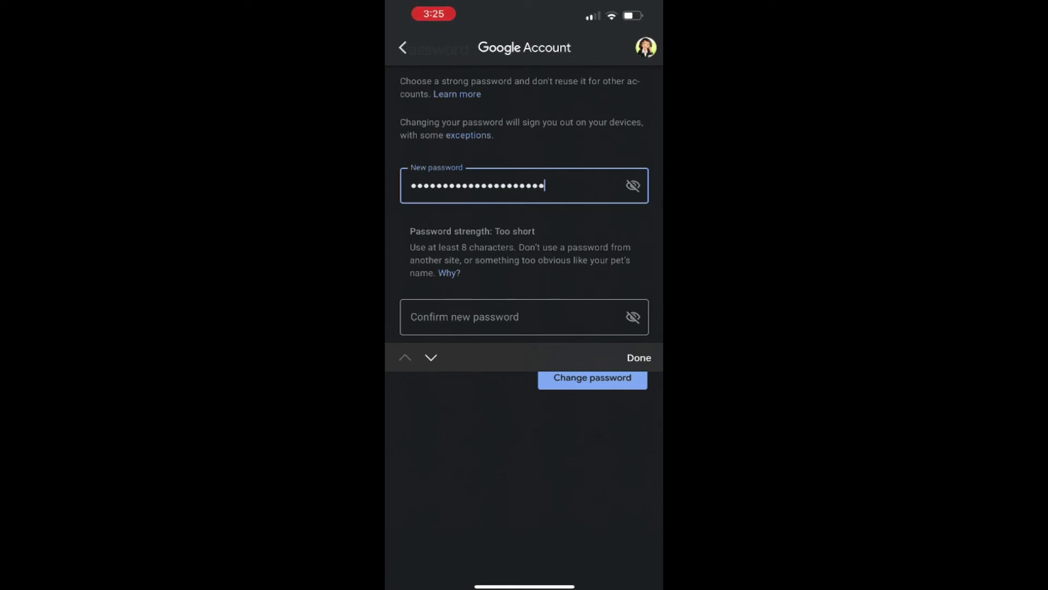
text(•)
key(Tab)
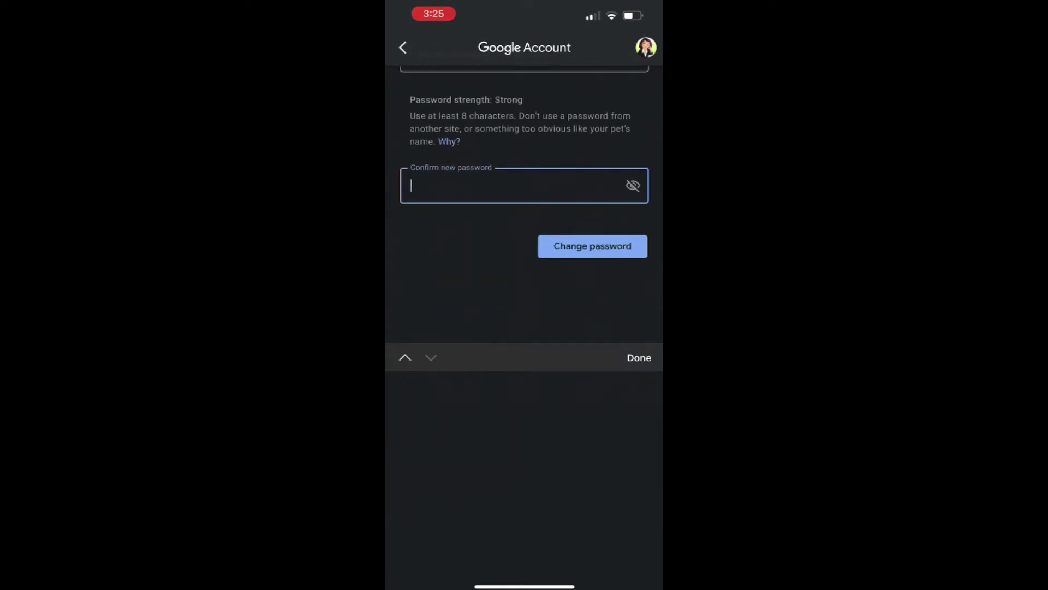
text(•••••••••••••••••)
text(••••)
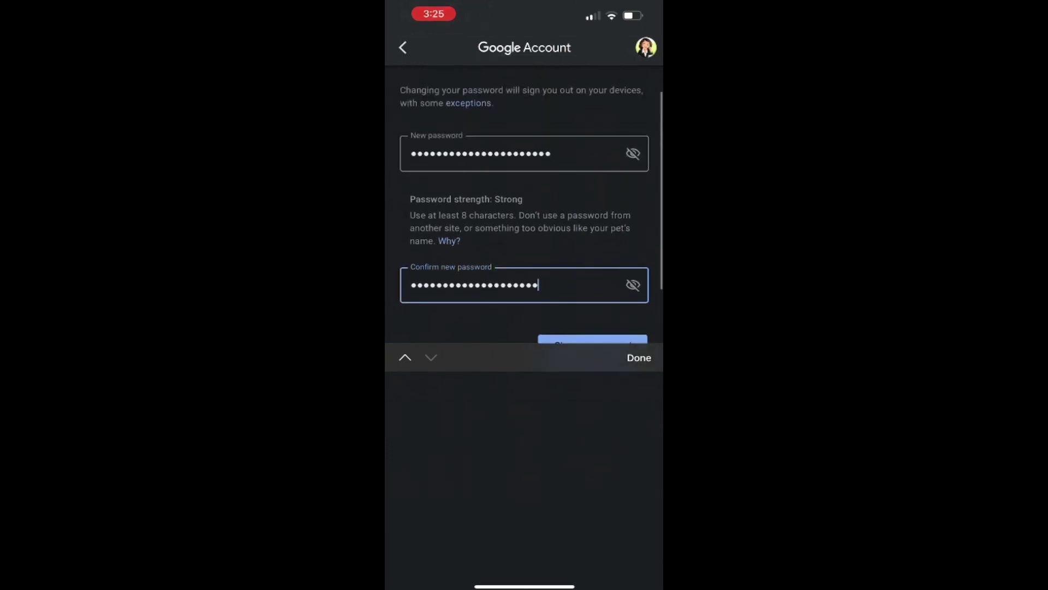
text(•••)
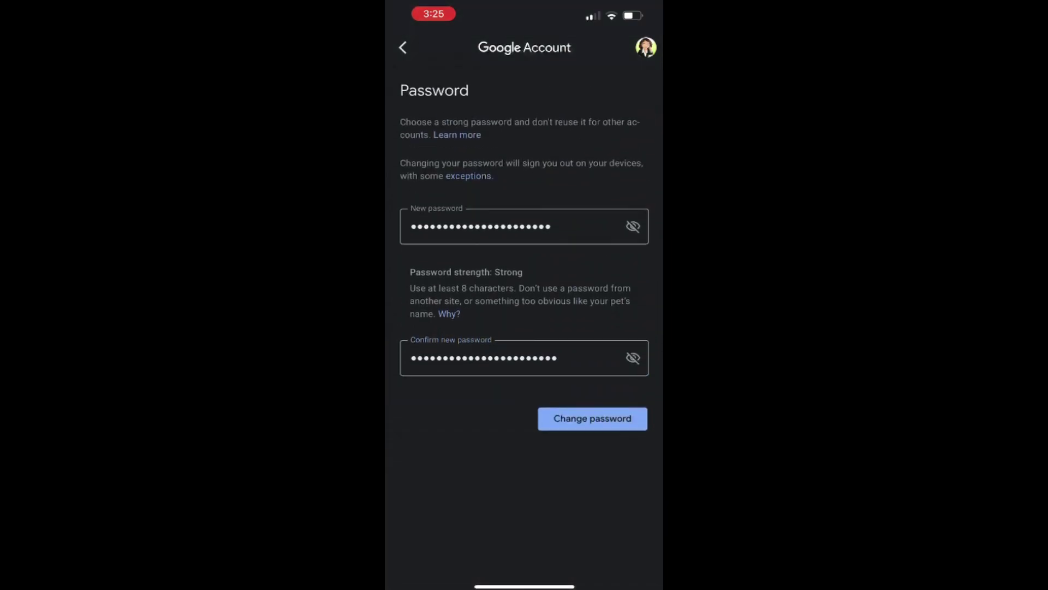